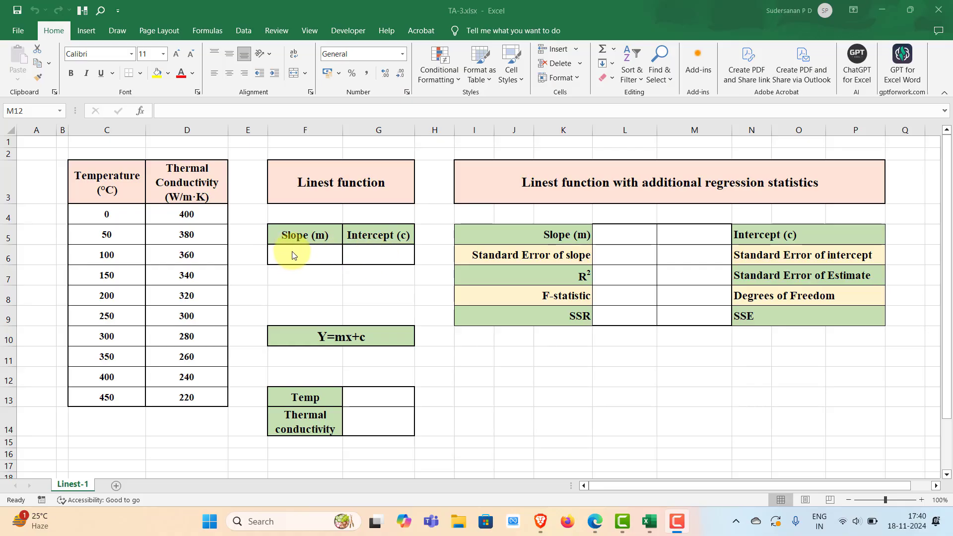
Enter =LINEST(D4:D13,C4:C13) as an array formula across the slope and intercept cells.
{"action": "left_click", "coordinate": [279, 252]}
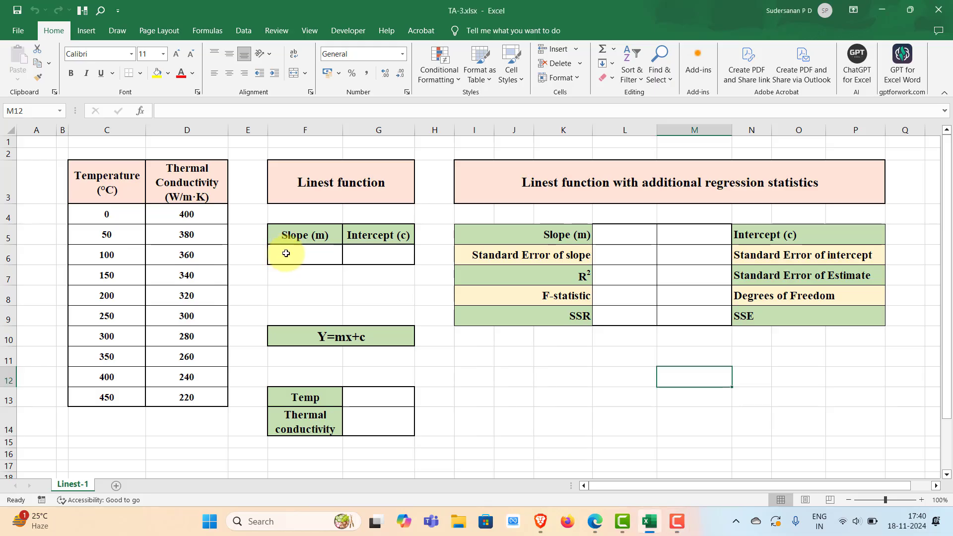
{"action": "left_click_drag", "start_coordinate": [285, 251], "coordinate": [367, 261]}
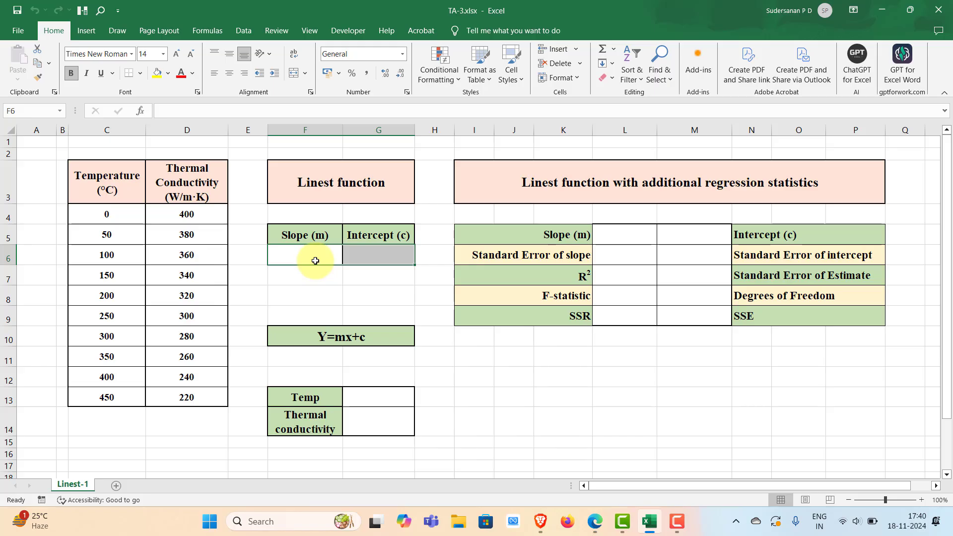
{"action": "type", "text": "="}
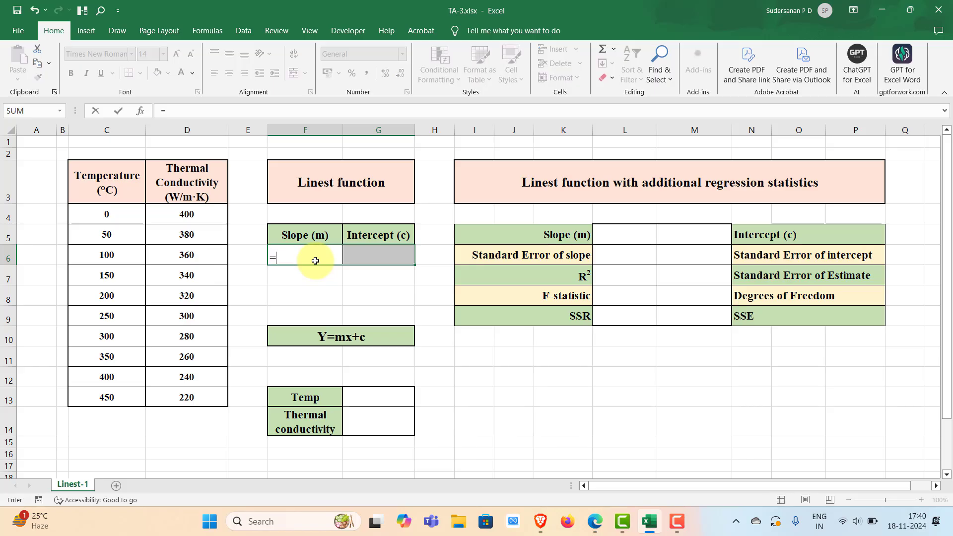
{"action": "type", "text": "lin"}
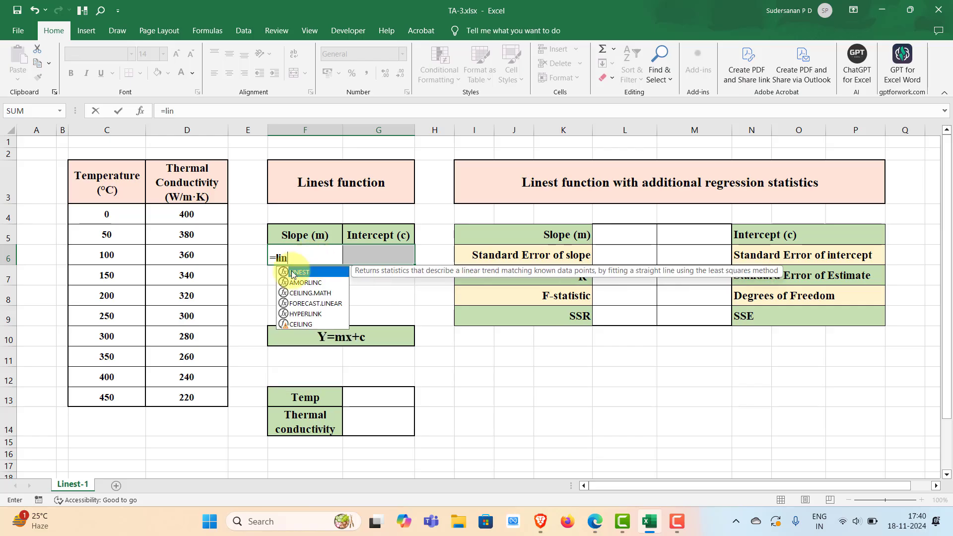
{"action": "double_click", "coordinate": [298, 273]}
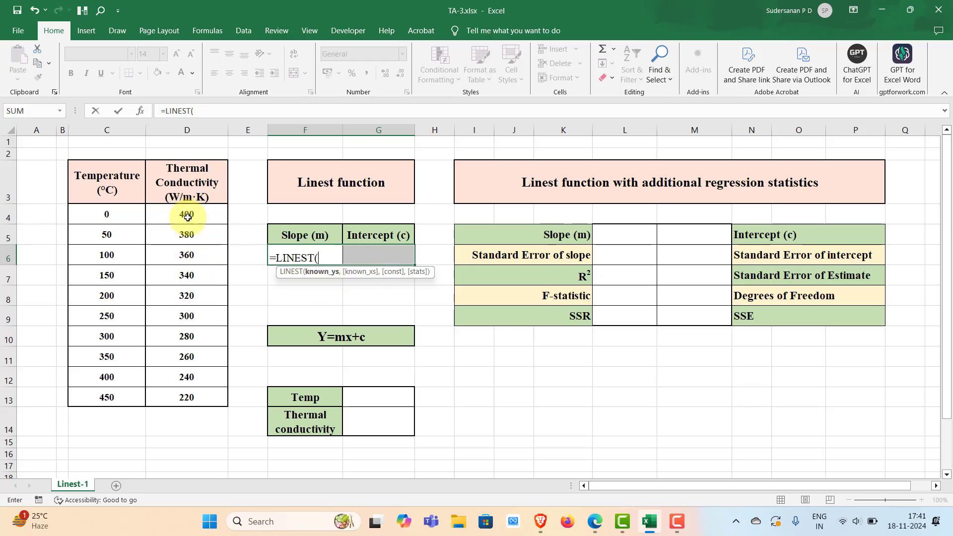
{"action": "left_click_drag", "start_coordinate": [186, 214], "coordinate": [186, 397]}
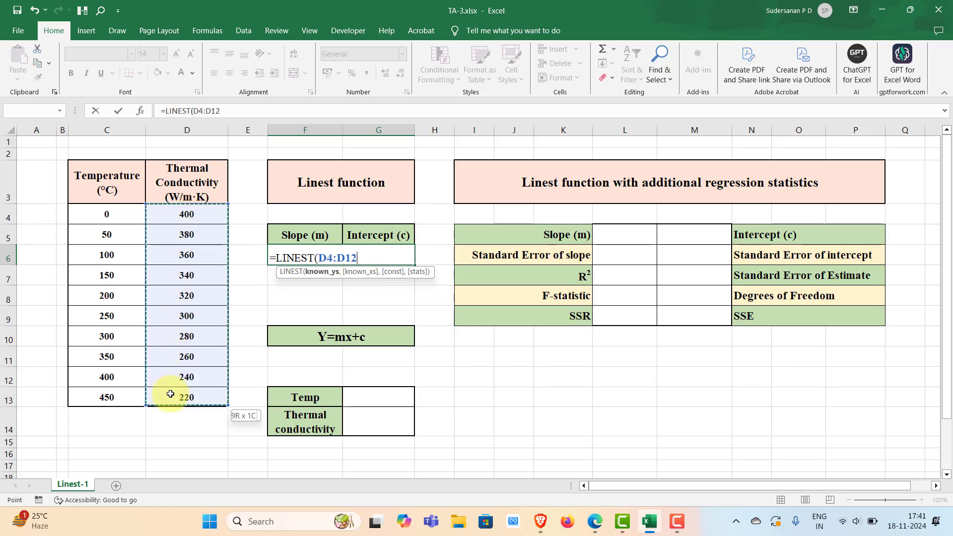
{"action": "type", "text": ","}
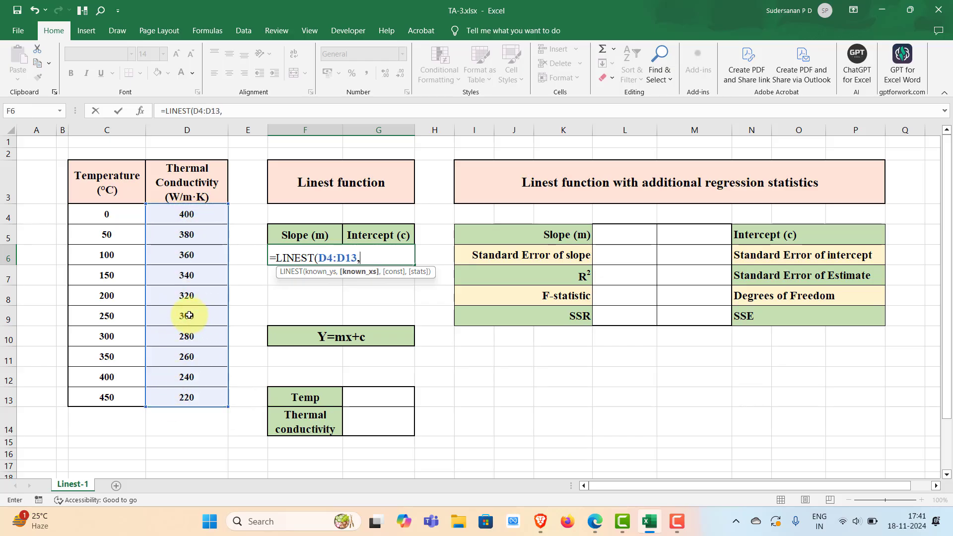
{"action": "left_click_drag", "start_coordinate": [99, 210], "coordinate": [91, 392]}
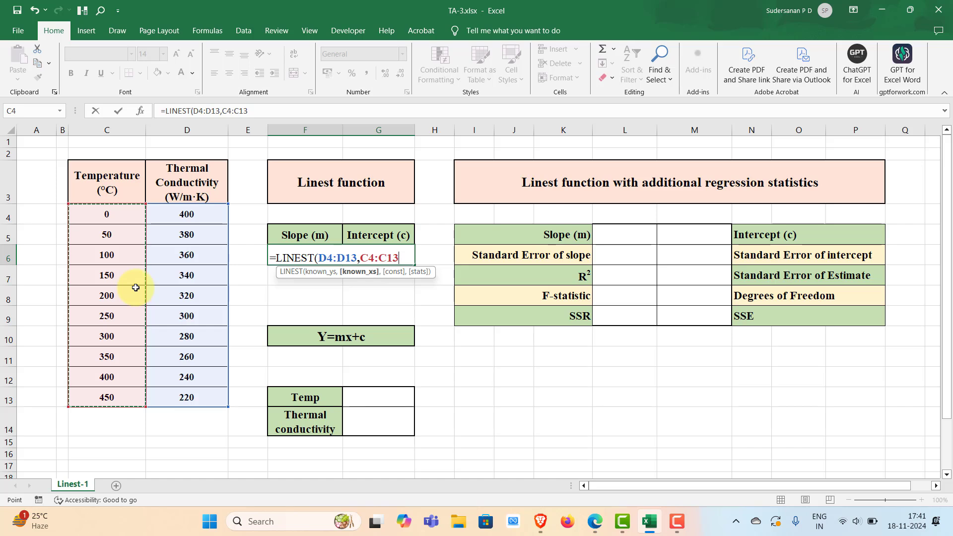
{"action": "type", "text": ")"}
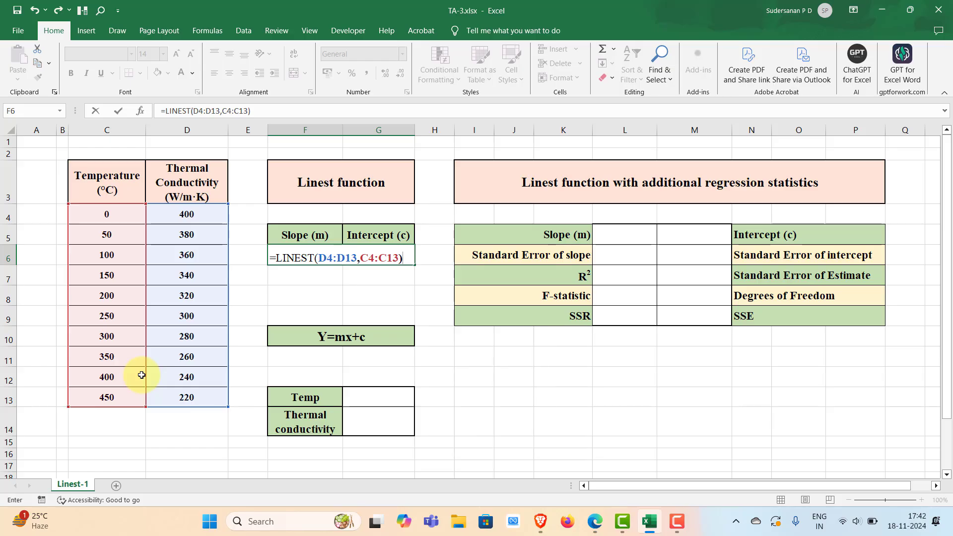
{"action": "key", "text": "ctrl+shift+Return"}
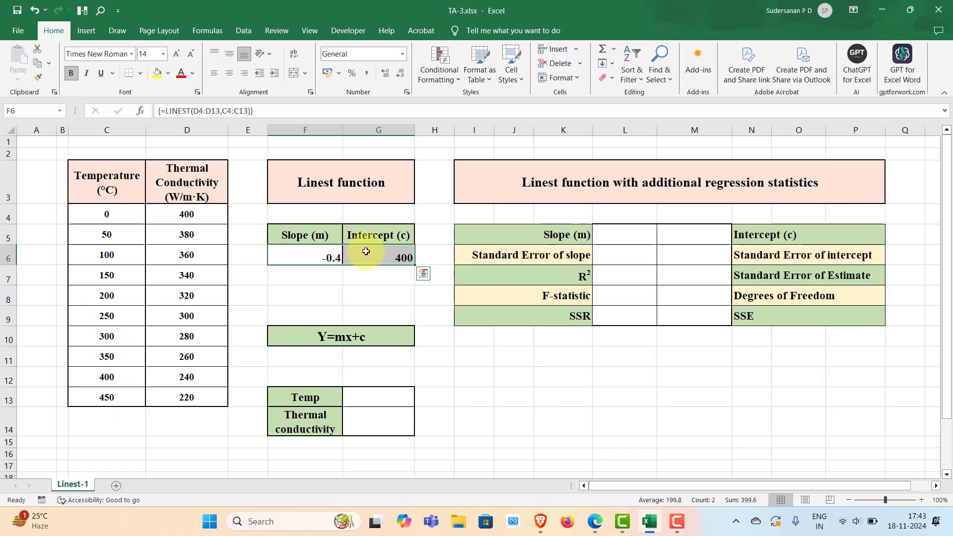
{"action": "left_click", "coordinate": [370, 288]}
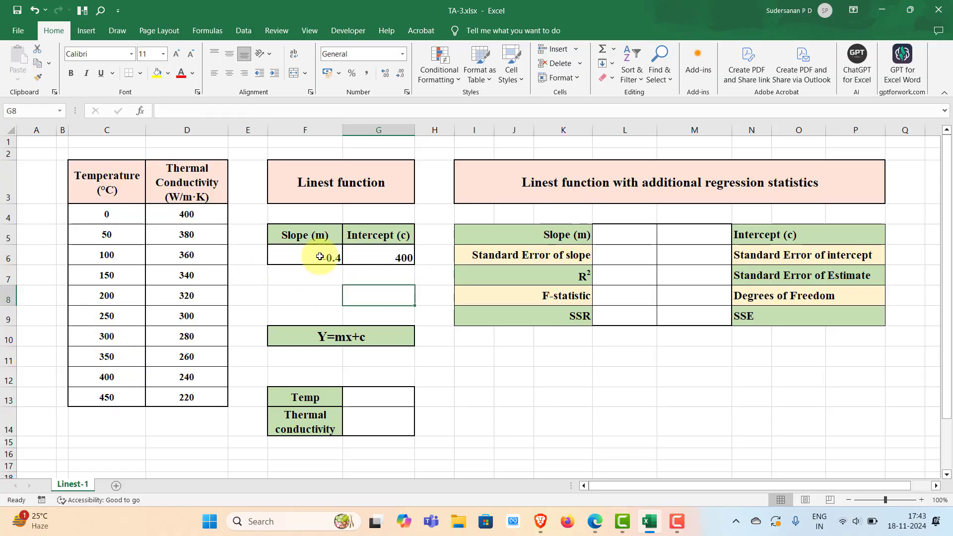
{"action": "left_click_drag", "start_coordinate": [322, 258], "coordinate": [360, 258]}
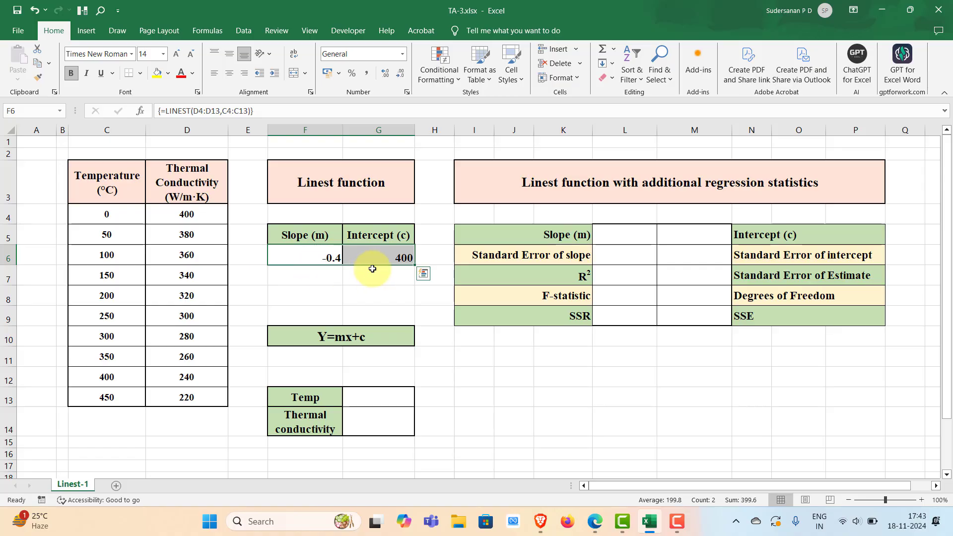
{"action": "left_click", "coordinate": [384, 295]}
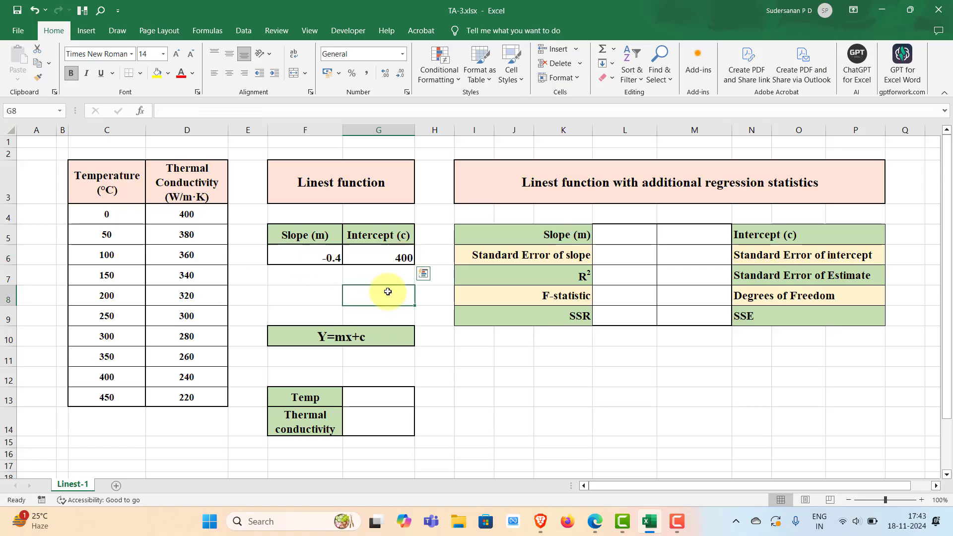
Enter the formula =F6*G13+G6 in the thermal conductivity cell, using slope, temperature and intercept.
{"action": "left_click", "coordinate": [371, 395]}
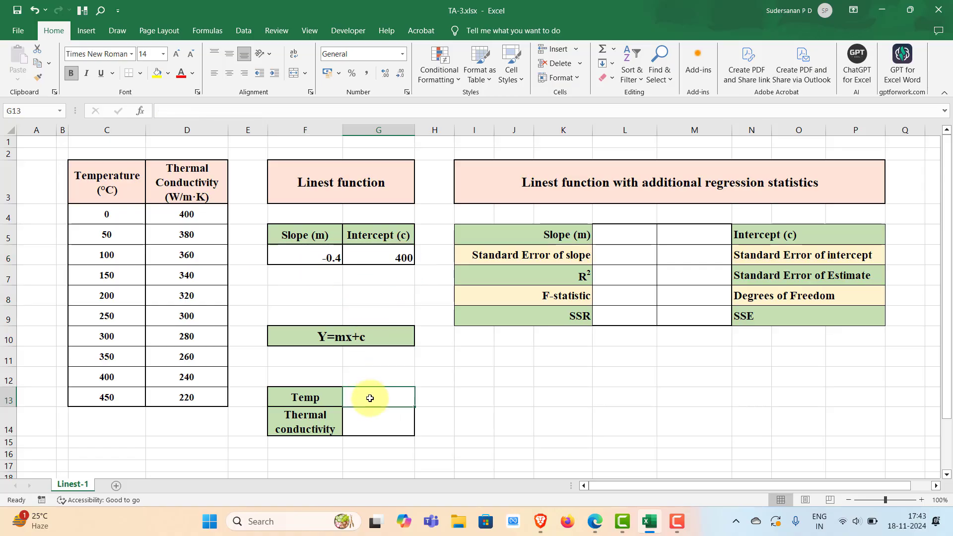
{"action": "double_click", "coordinate": [362, 424]}
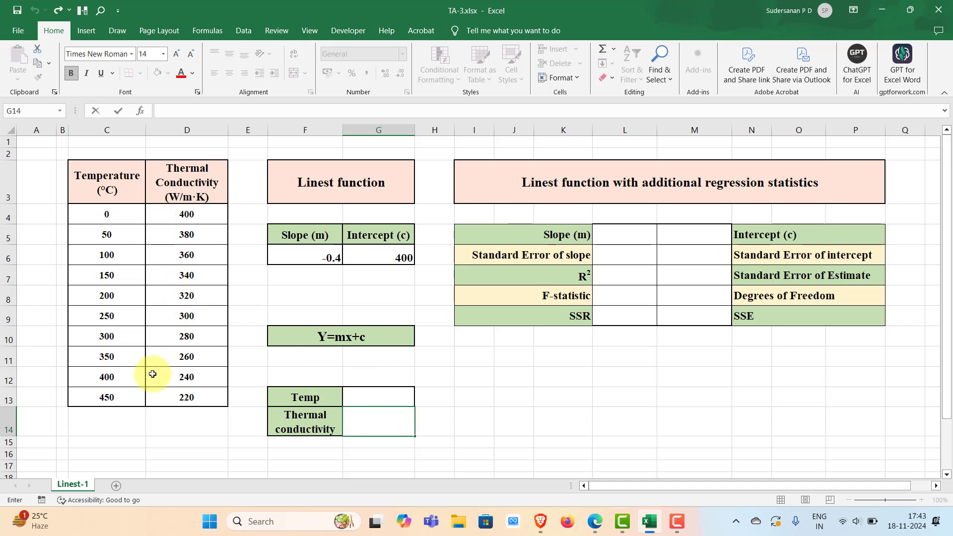
{"action": "left_click", "coordinate": [359, 419]}
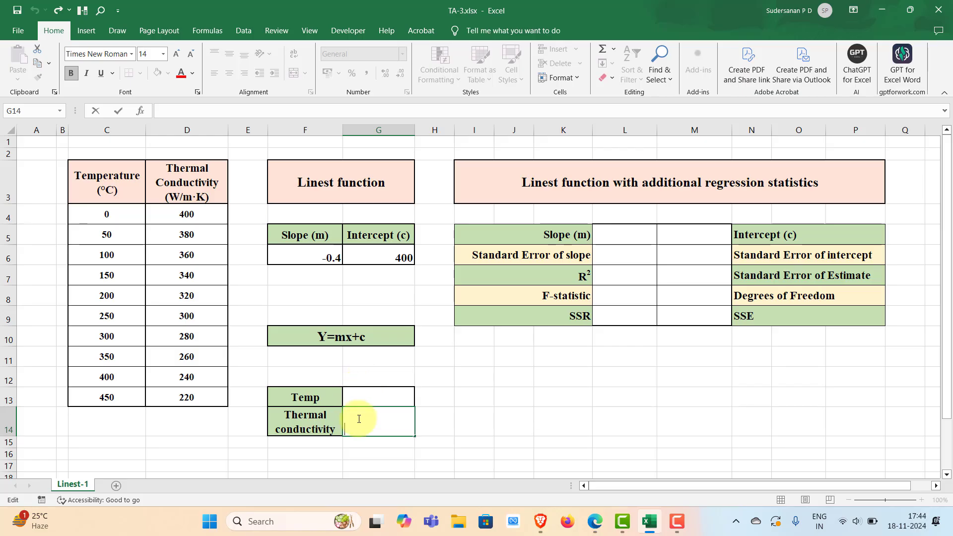
{"action": "type", "text": "="}
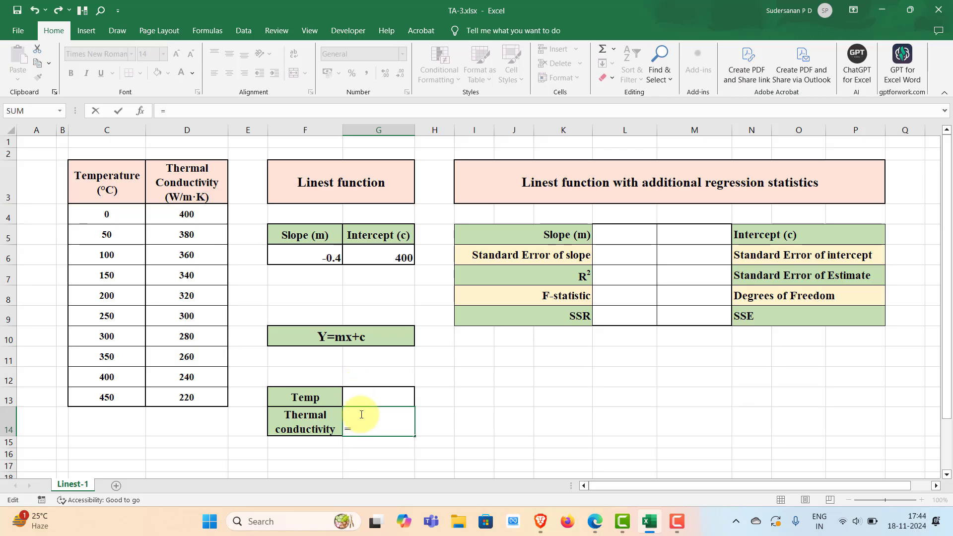
{"action": "left_click", "coordinate": [328, 257]}
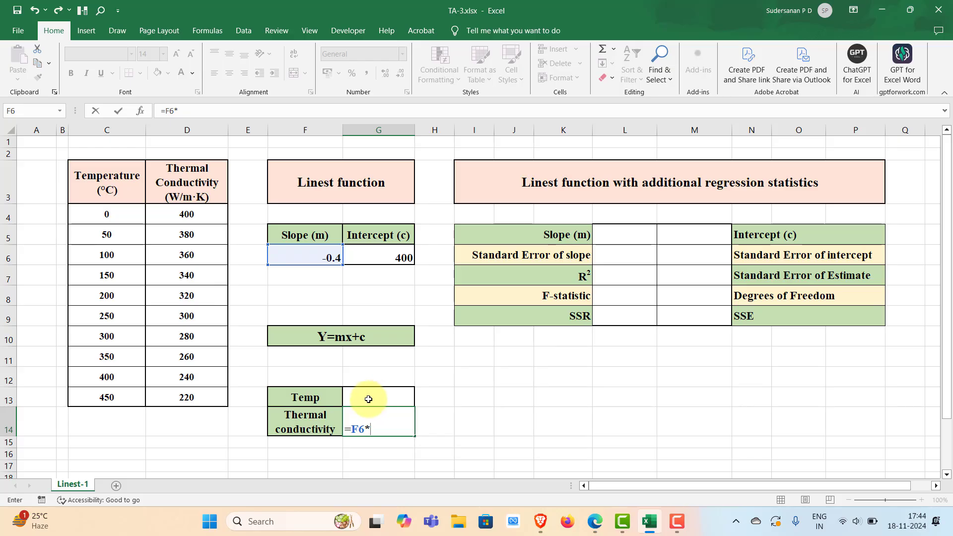
{"action": "type", "text": "*"}
{"action": "left_click", "coordinate": [368, 397]}
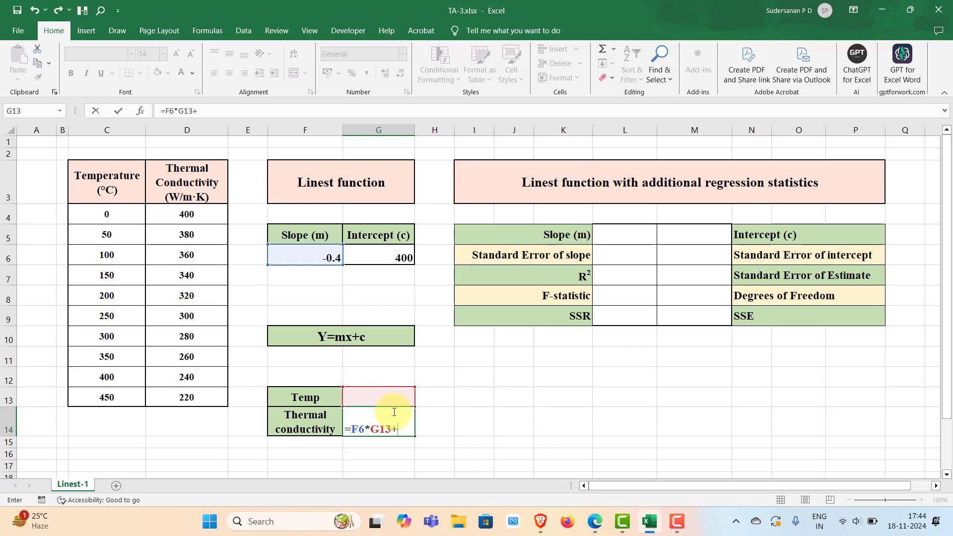
{"action": "left_click", "coordinate": [403, 257]}
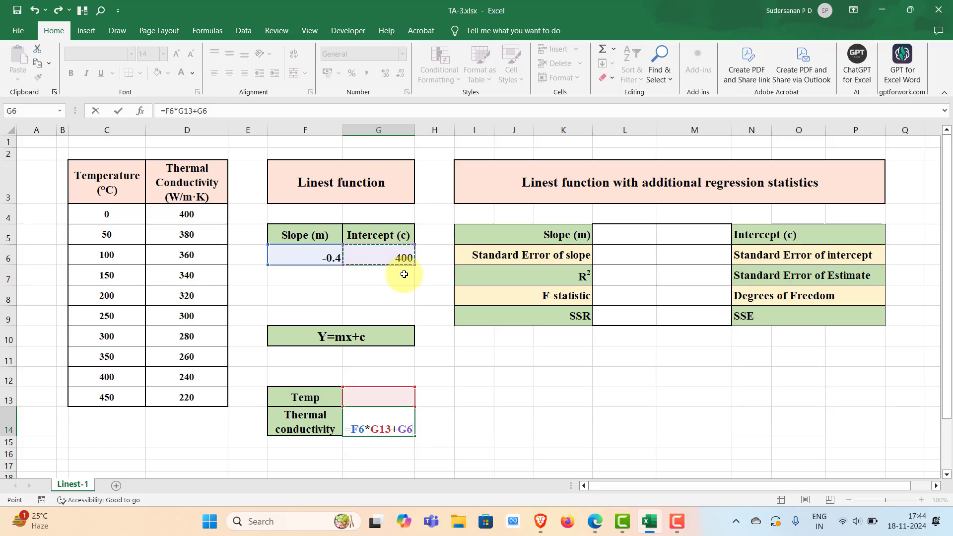
{"action": "key", "text": "Return"}
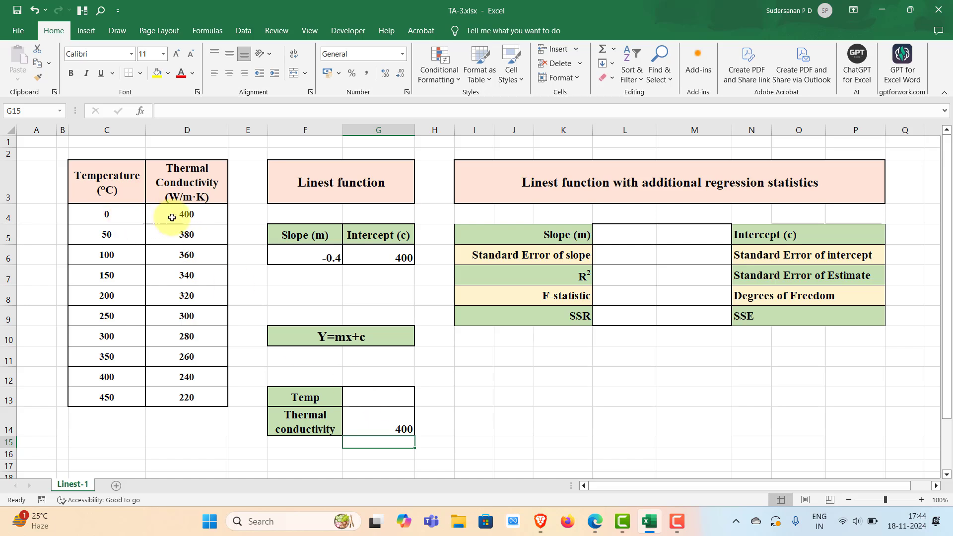
Enter 300 as the temperature.
{"action": "left_click", "coordinate": [382, 400]}
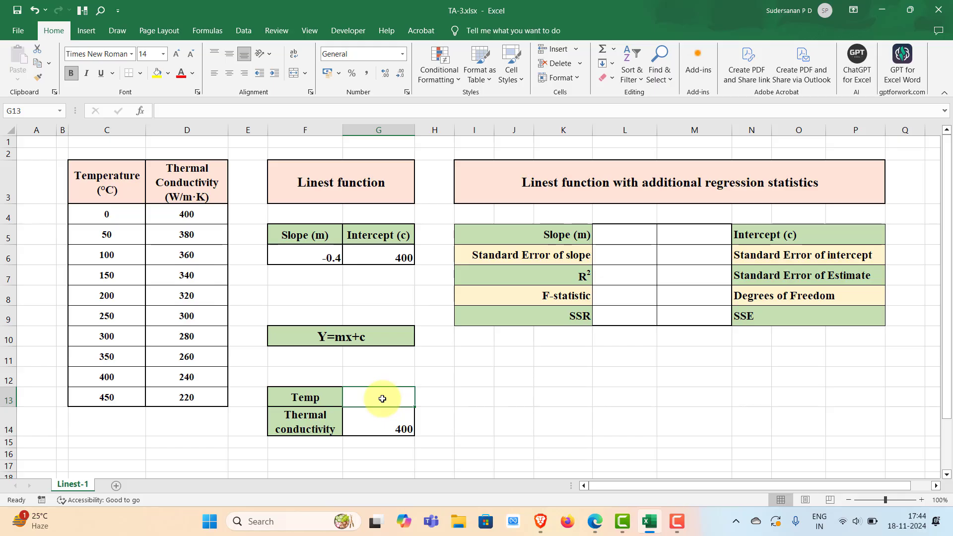
{"action": "type", "text": "300"}
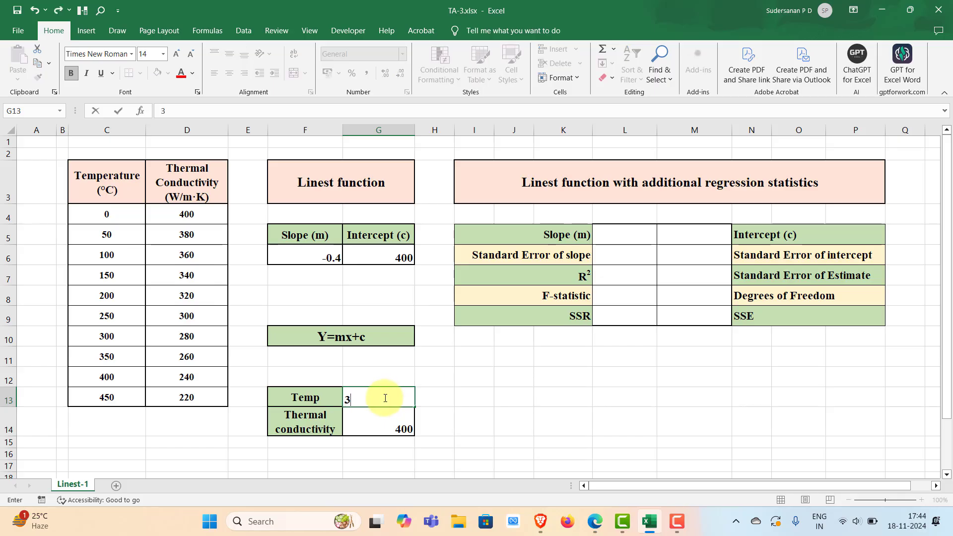
{"action": "key", "text": "Return"}
{"action": "key", "text": "Down"}
{"action": "key", "text": "Down"}
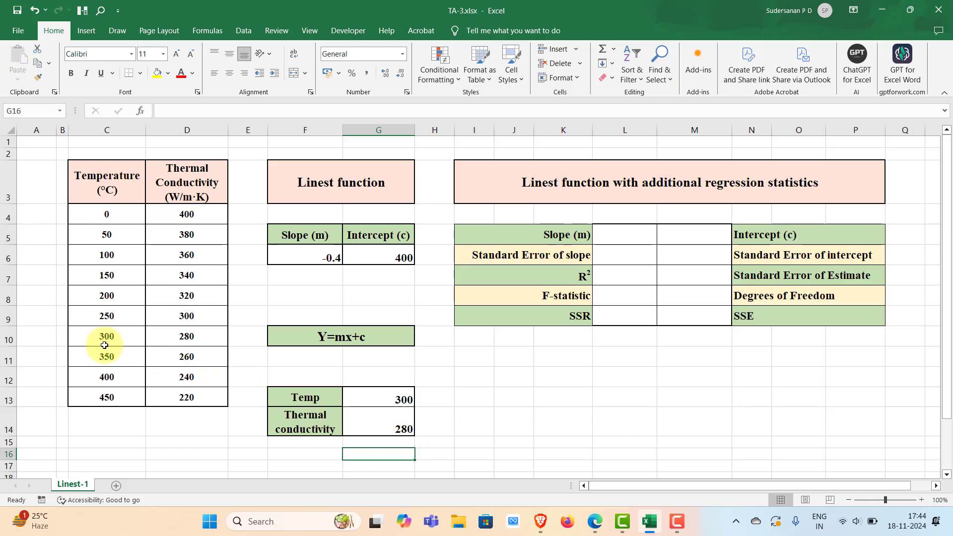
Change the temperature to 290.
{"action": "left_click", "coordinate": [396, 401]}
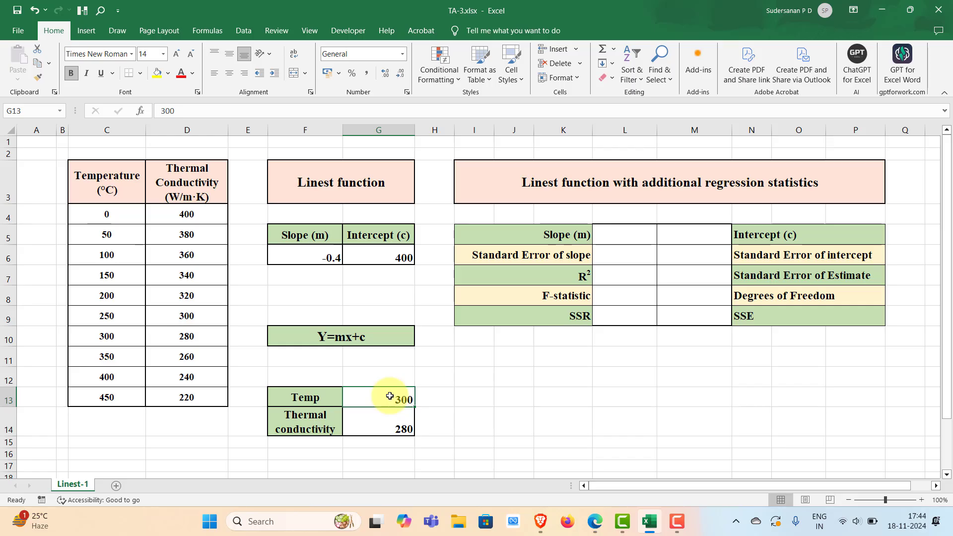
{"action": "type", "text": "290"}
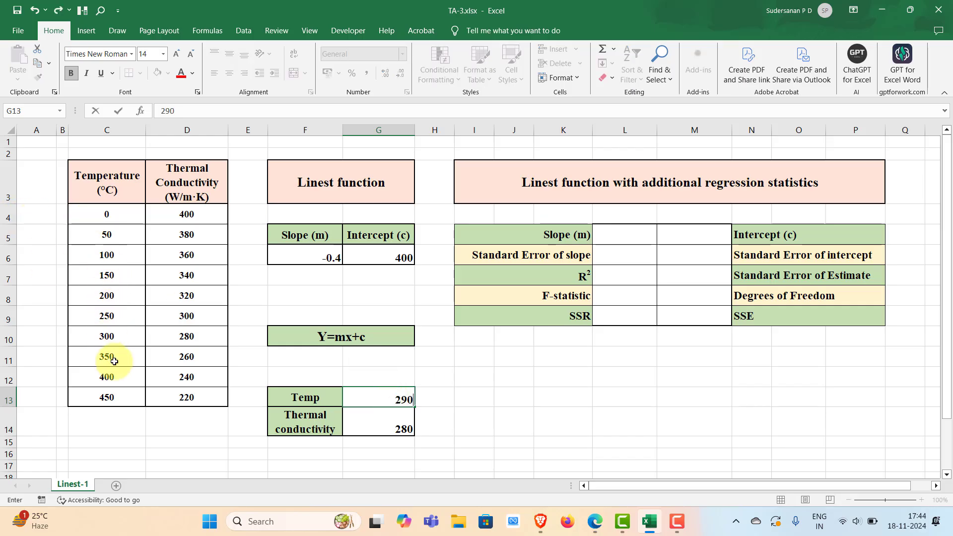
{"action": "key", "text": "Return"}
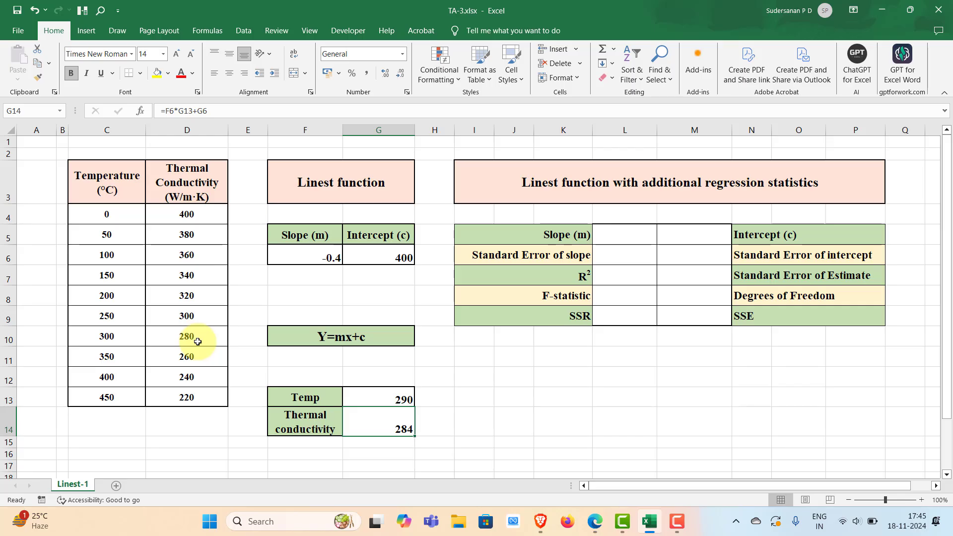
Change the temperature to 200.
{"action": "left_click", "coordinate": [396, 400]}
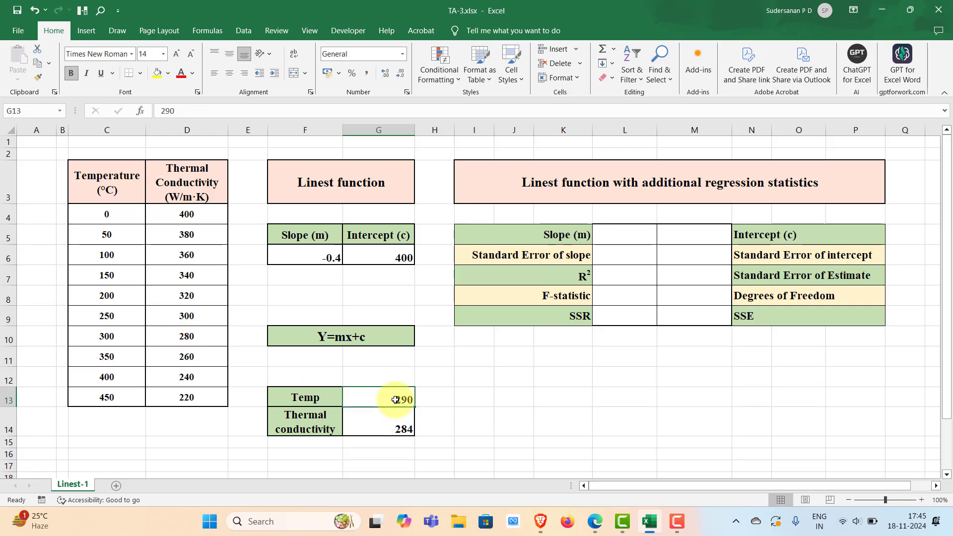
{"action": "type", "text": "2"}
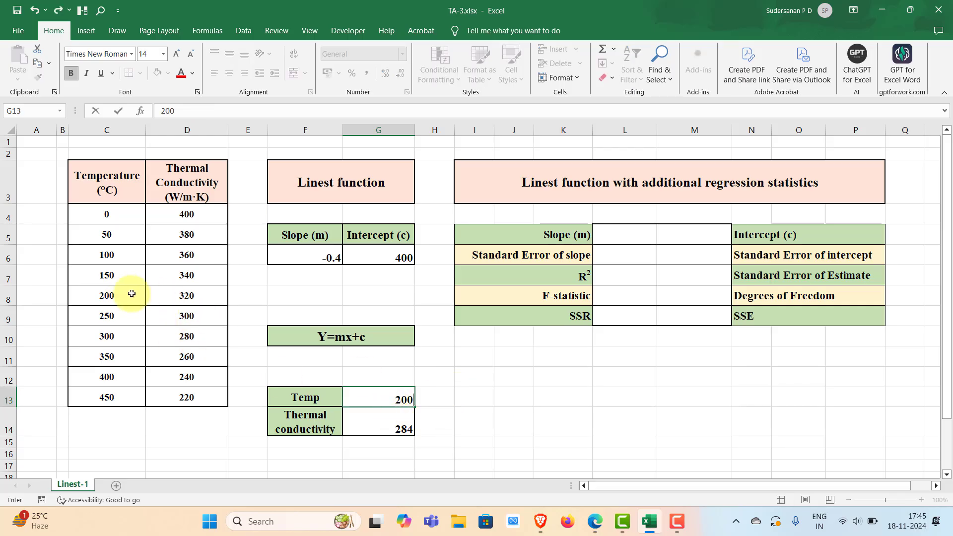
{"action": "left_click", "coordinate": [432, 369]}
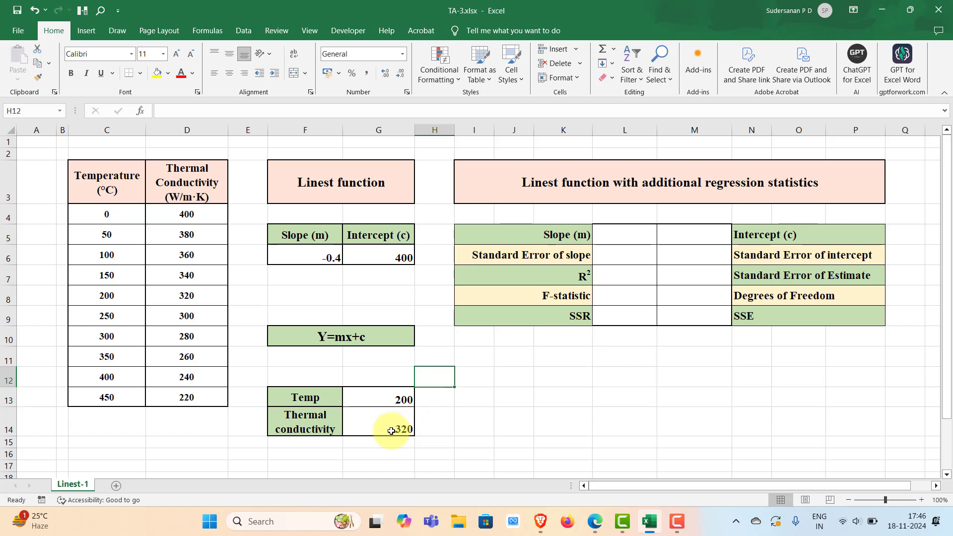
Change the temperature to 420.
{"action": "left_click", "coordinate": [397, 396]}
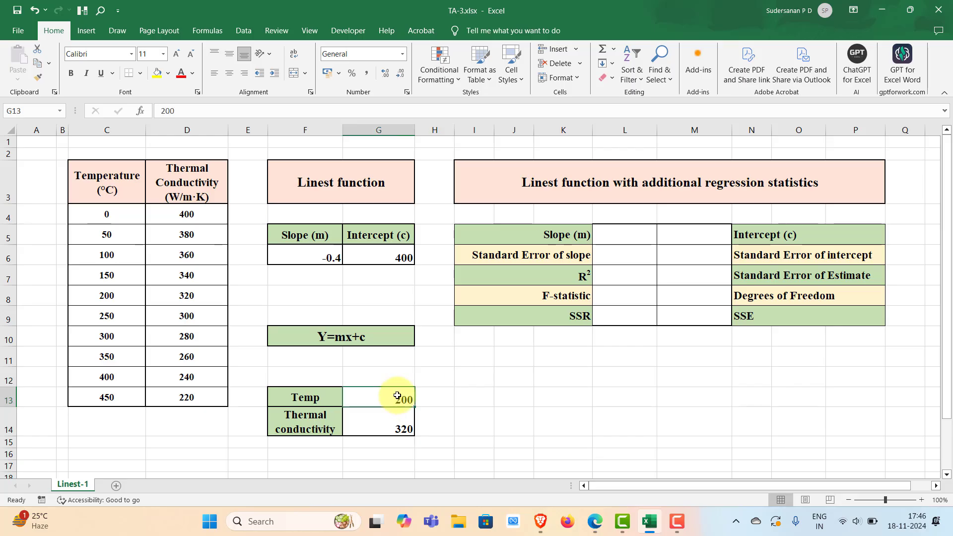
{"action": "type", "text": "4"}
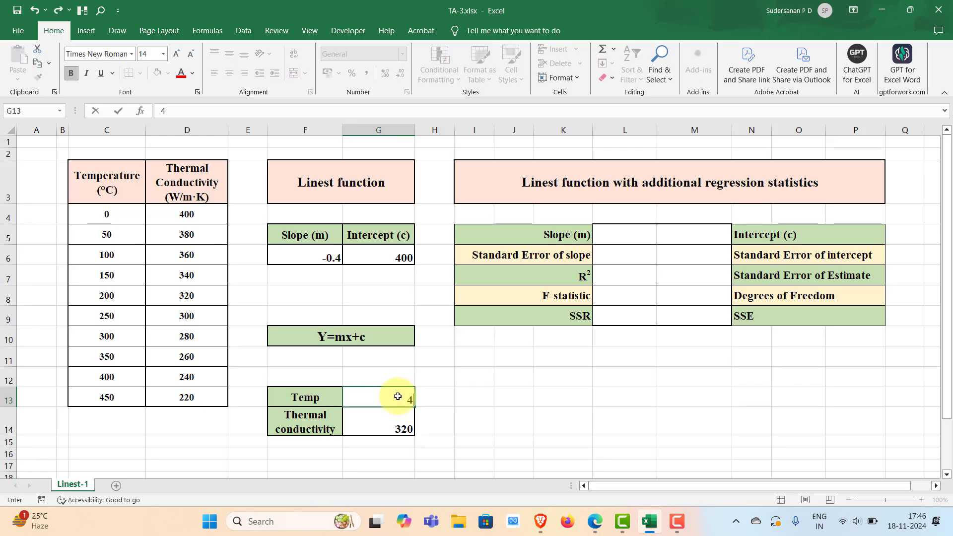
{"action": "left_click", "coordinate": [447, 398]}
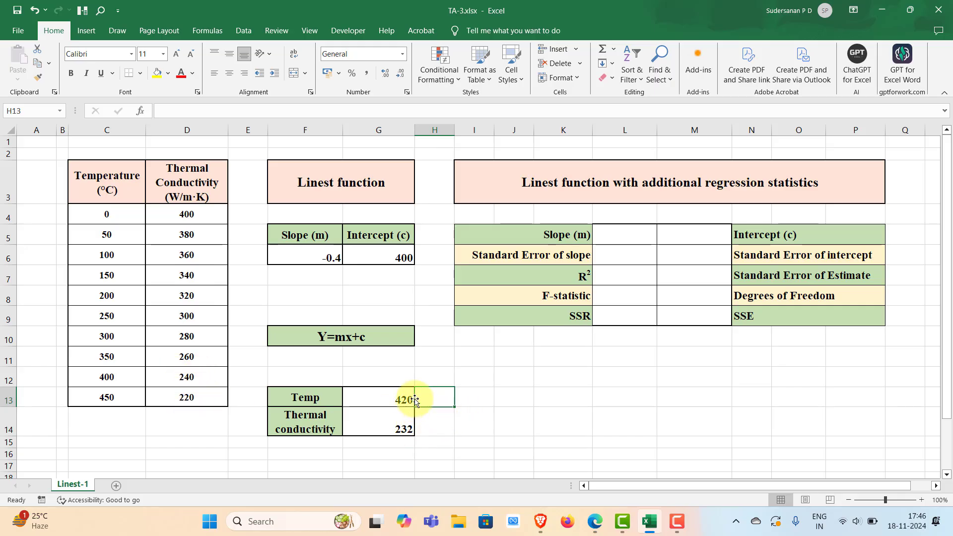
{"action": "left_click", "coordinate": [539, 376]}
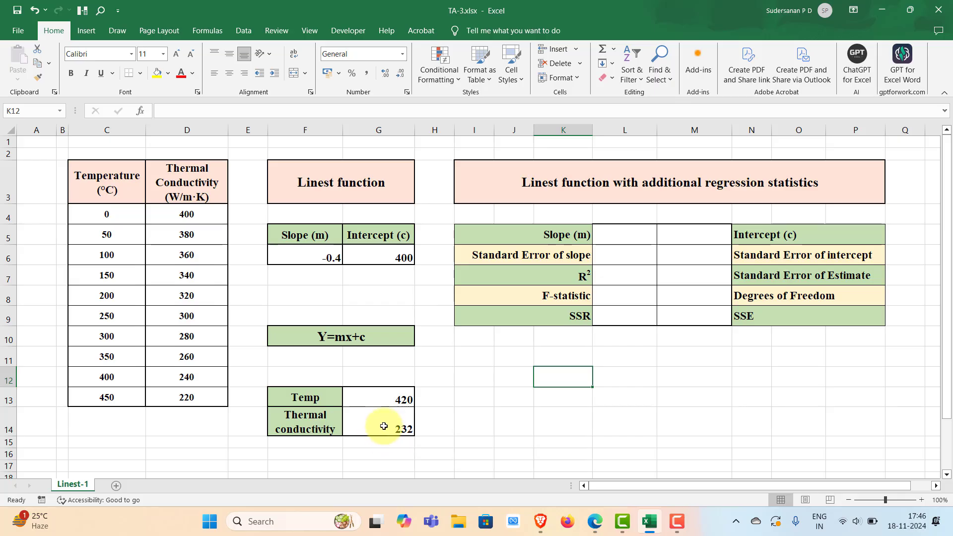
{"action": "left_click", "coordinate": [757, 379]}
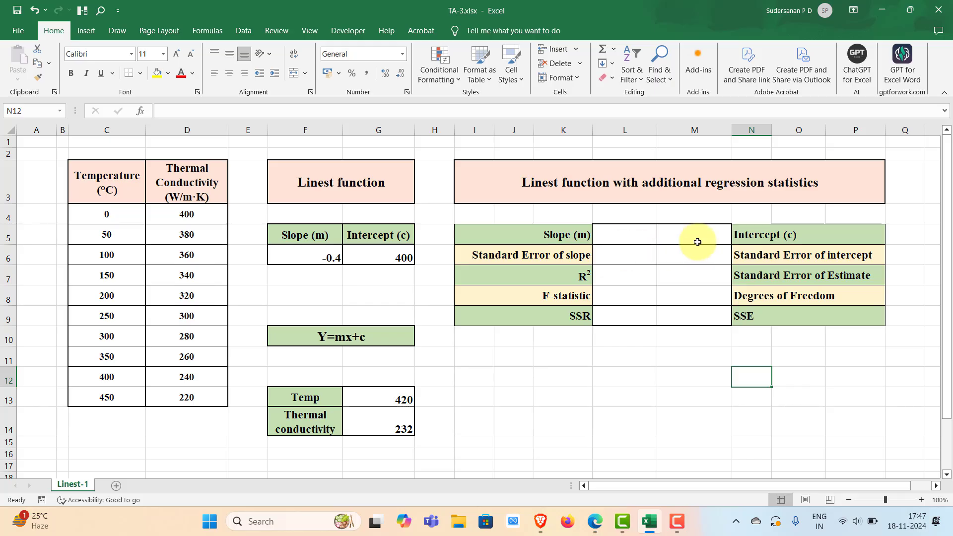
Select the L5:M9 statistics block and start a LINEST formula using D4:D13 as known y's and C4:C13 as known x's.
{"action": "left_click_drag", "start_coordinate": [606, 228], "coordinate": [695, 316]}
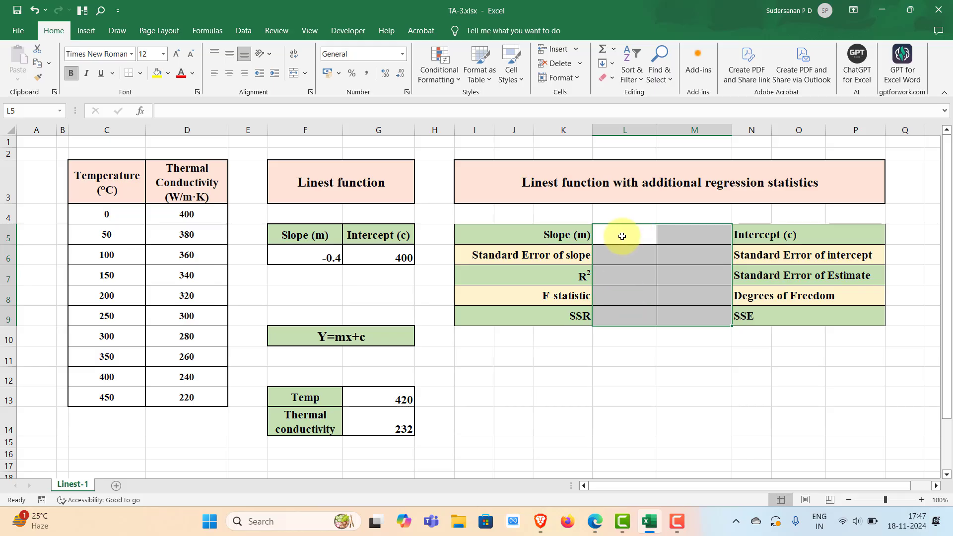
{"action": "type", "text": "="}
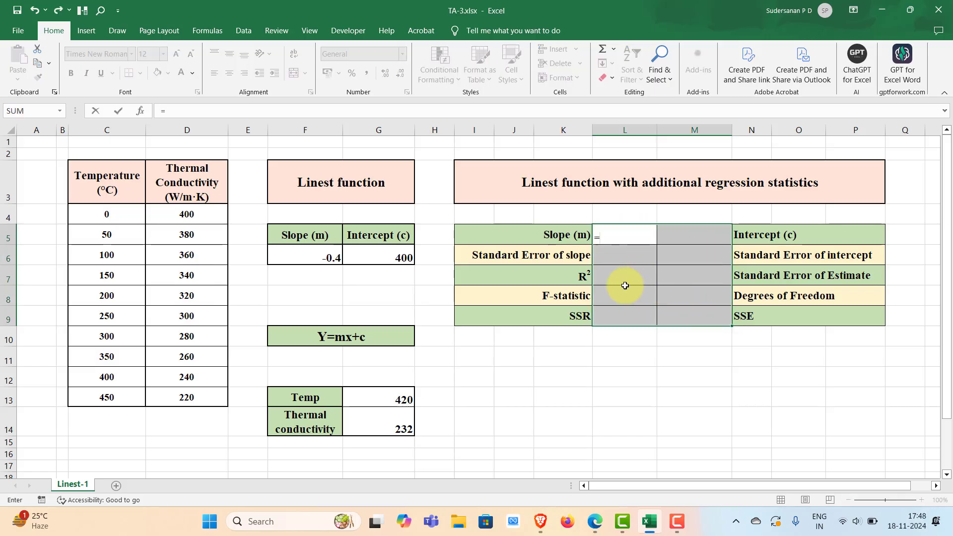
{"action": "type", "text": "lin"}
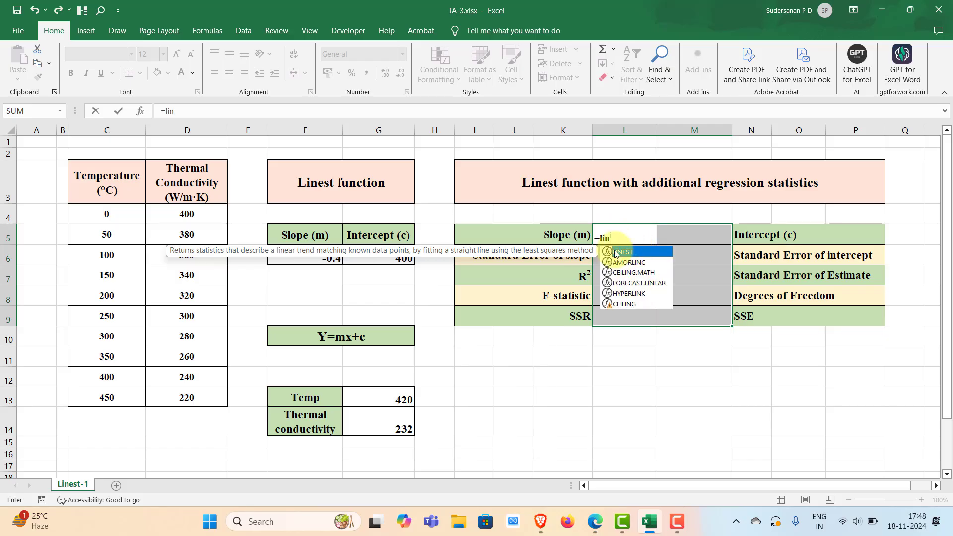
{"action": "double_click", "coordinate": [622, 253]}
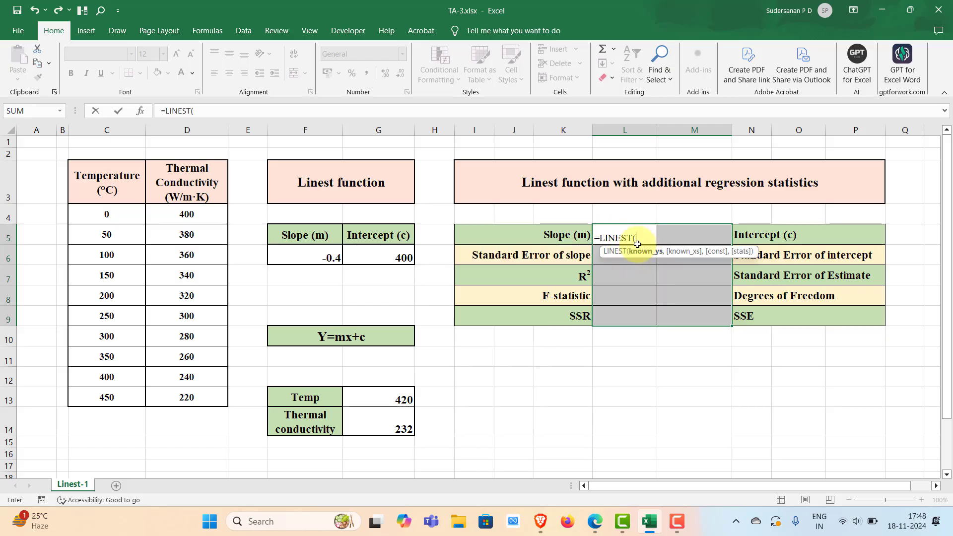
{"action": "left_click_drag", "start_coordinate": [192, 217], "coordinate": [197, 393]}
{"action": "type", "text": ","}
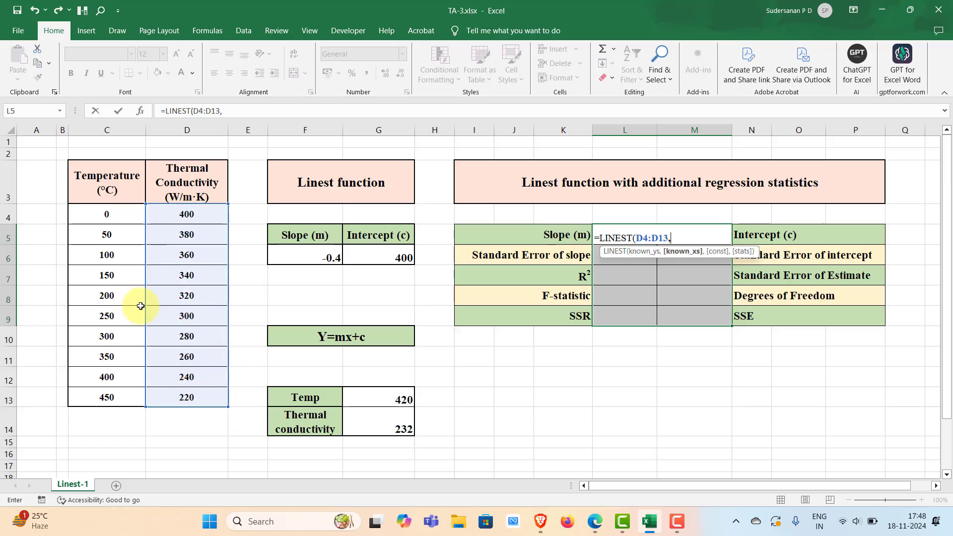
{"action": "left_click_drag", "start_coordinate": [106, 214], "coordinate": [105, 400]}
{"action": "type", "text": ","}
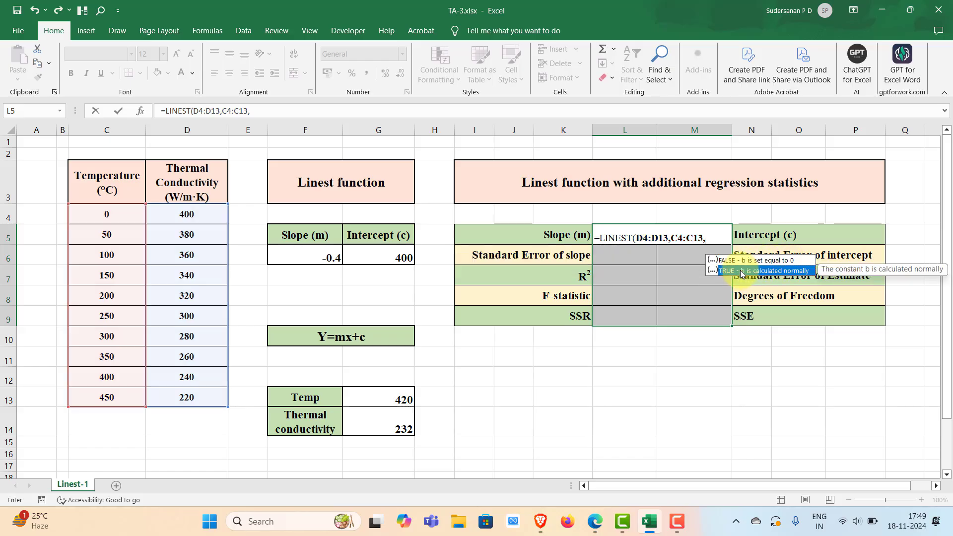
Set both the const and stats arguments to TRUE, close the formula, and enter it as an array formula.
{"action": "double_click", "coordinate": [741, 272]}
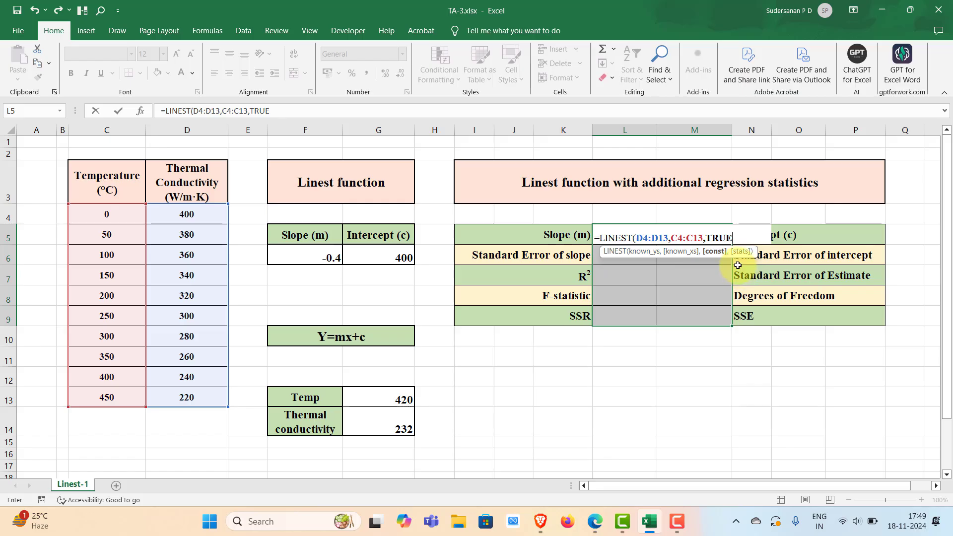
{"action": "type", "text": ","}
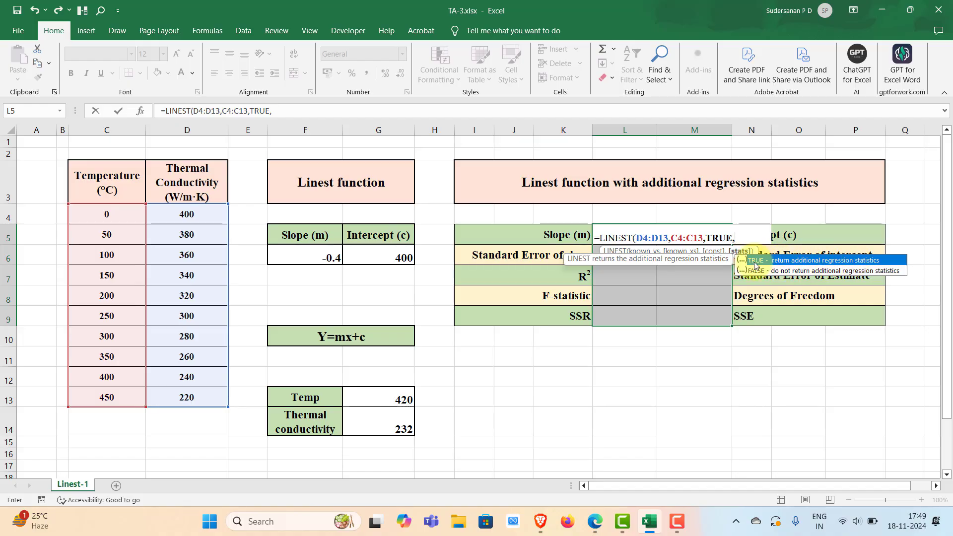
{"action": "double_click", "coordinate": [755, 263]}
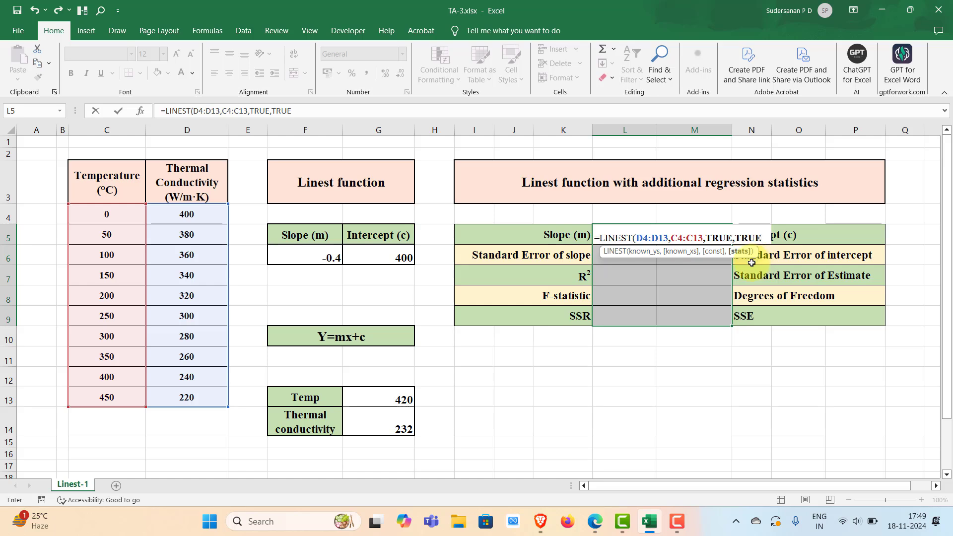
{"action": "type", "text": ")"}
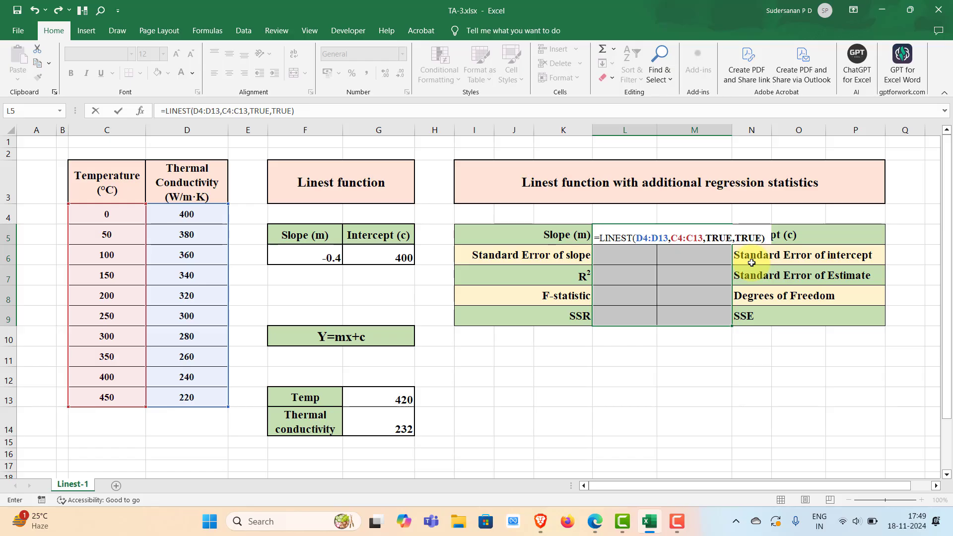
{"action": "key", "text": "ctrl+shift+Return"}
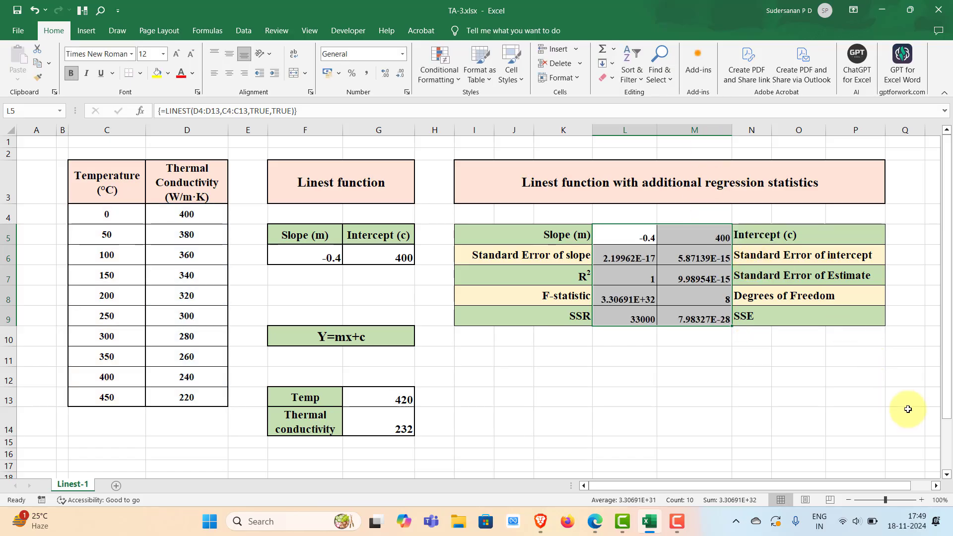
Inspect the R² and F-statistic cells in the regression statistics table.
{"action": "left_click", "coordinate": [840, 395]}
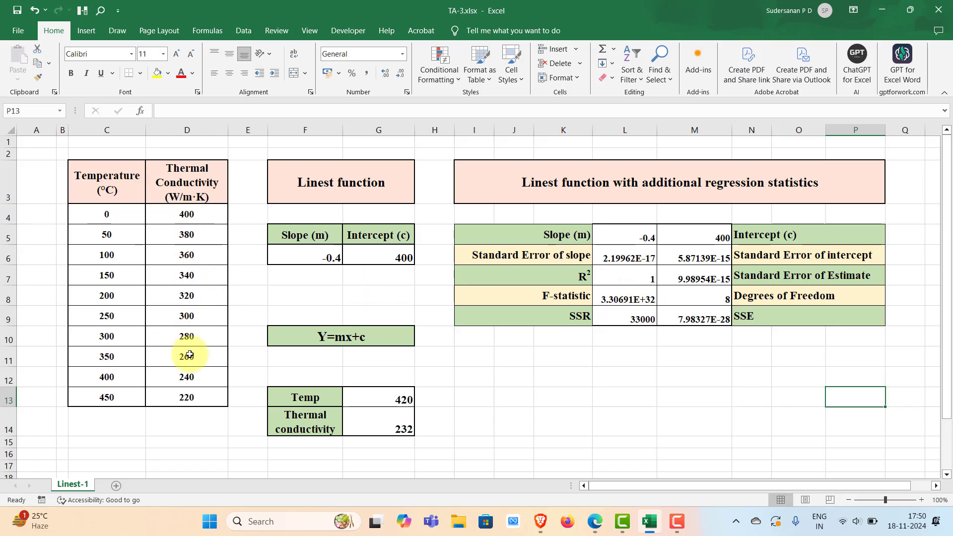
{"action": "left_click", "coordinate": [640, 276]}
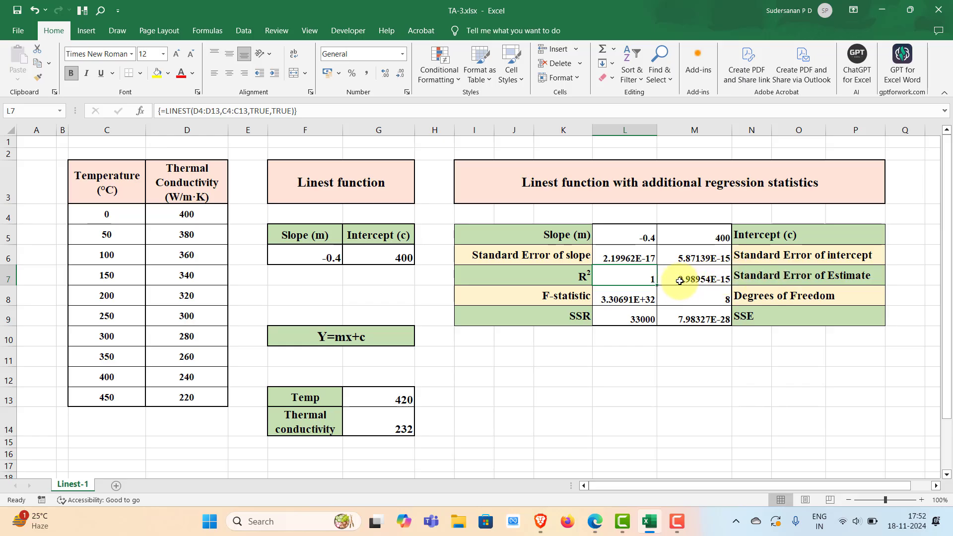
{"action": "left_click", "coordinate": [643, 299]}
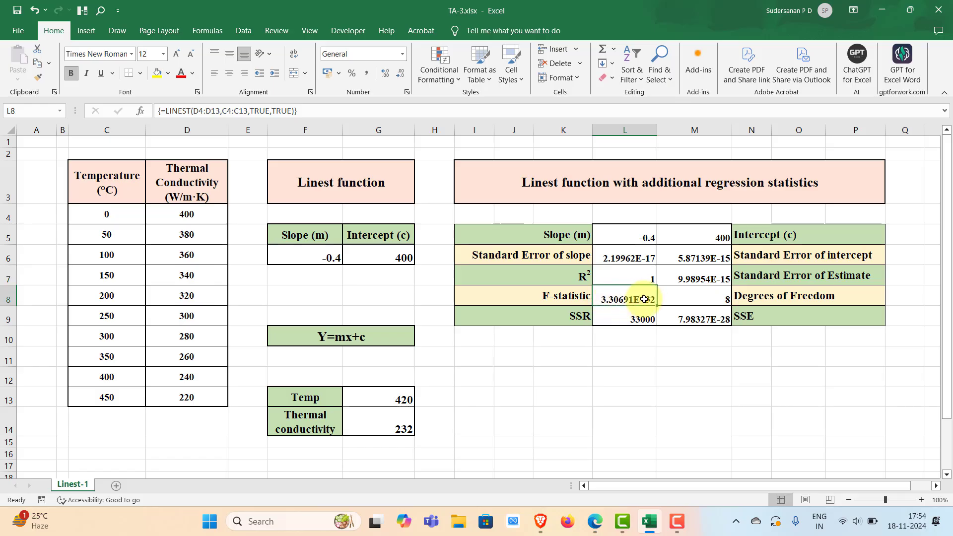